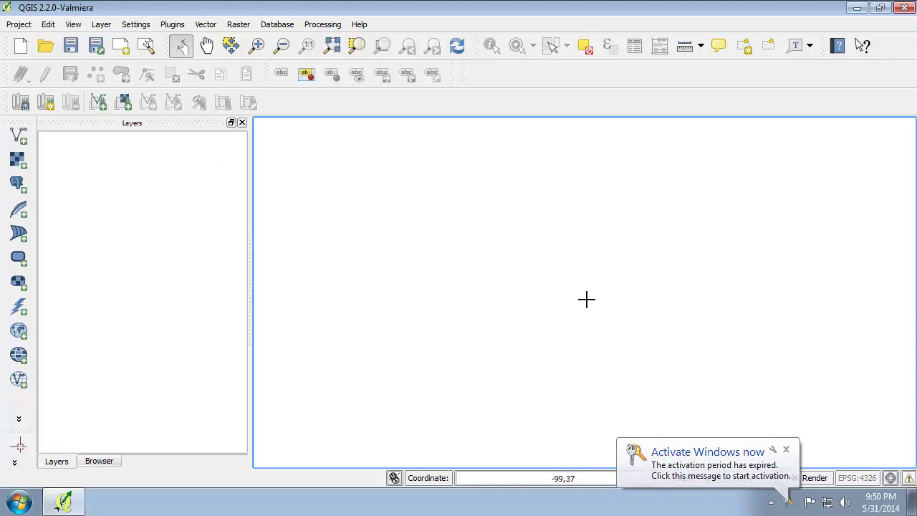
- Dismiss the activation notice and open the Vermont project from the Lab 2 folder
click(786, 449)
click(45, 45)
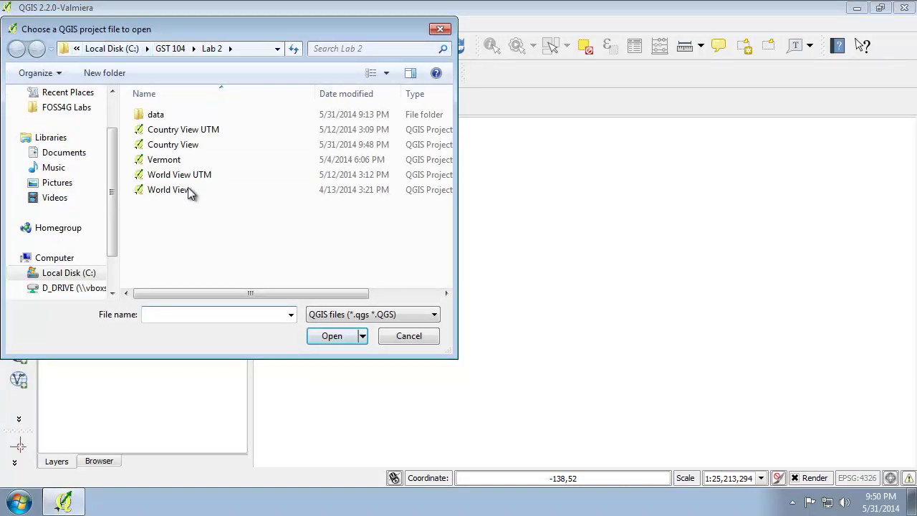
click(188, 160)
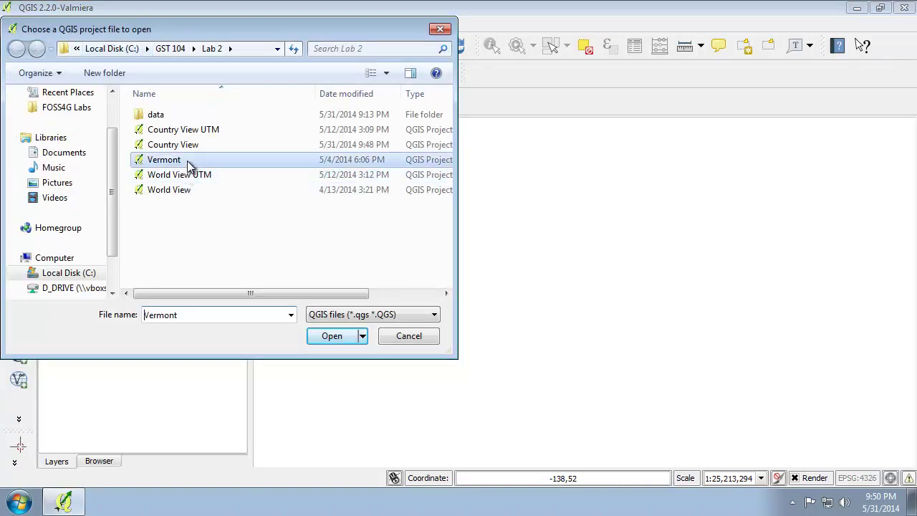
click(339, 345)
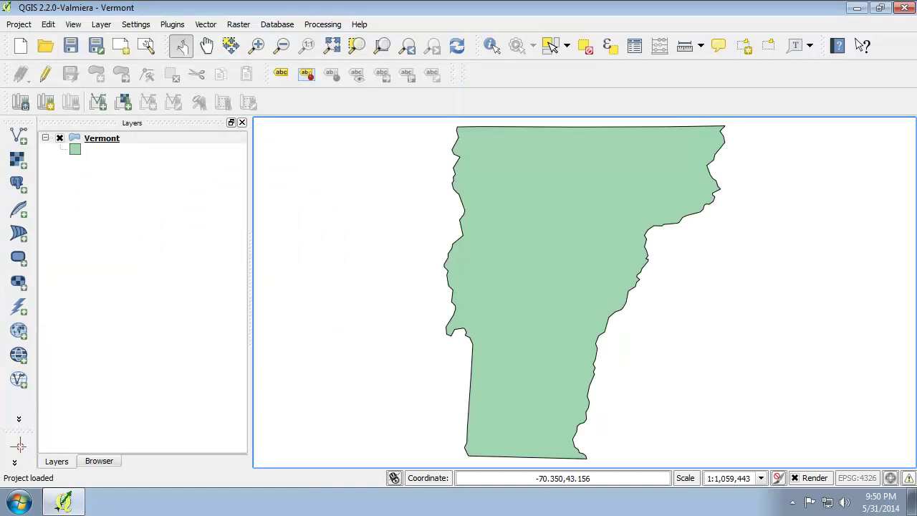
click(15, 24)
click(119, 161)
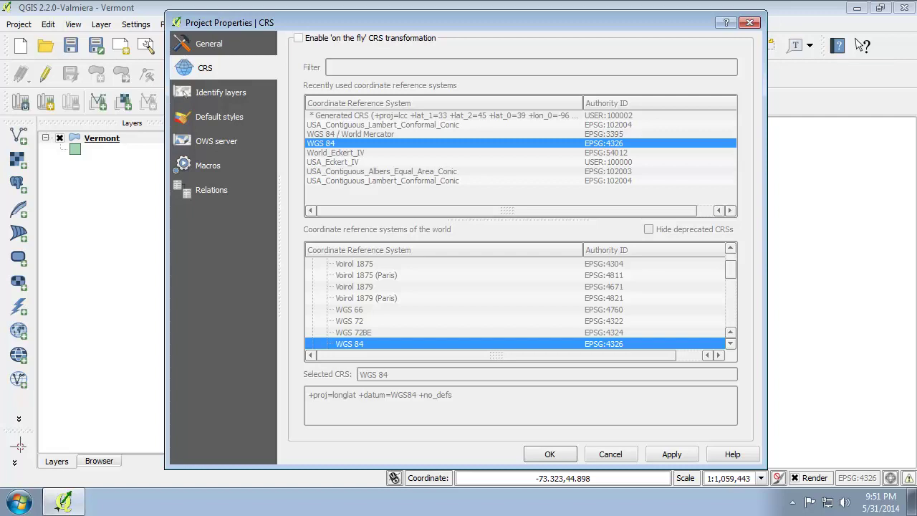
- Start exporting the Vermont layer to a new shapefile named Vermont_SPCS
click(547, 455)
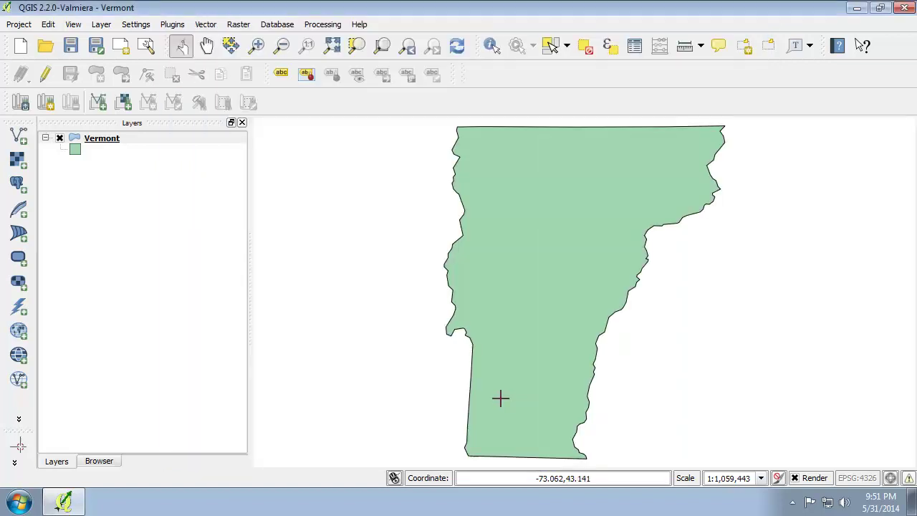
right_click(99, 139)
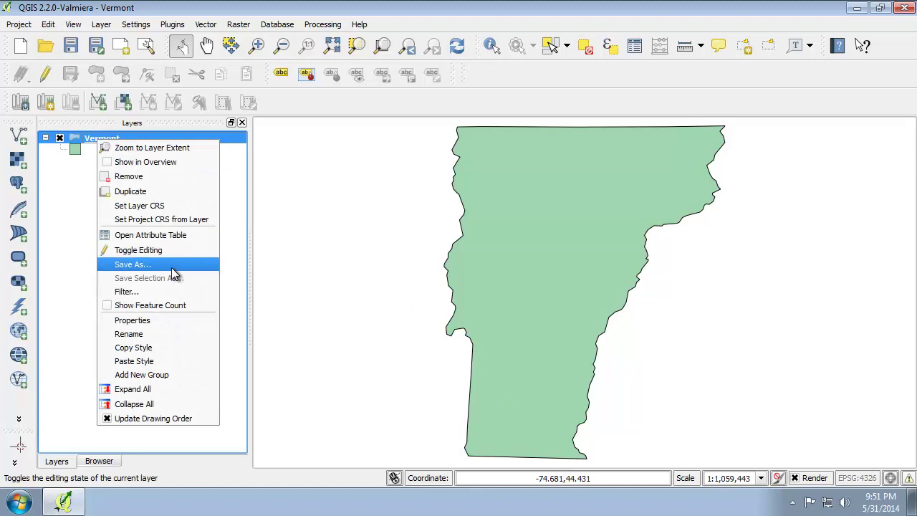
click(132, 264)
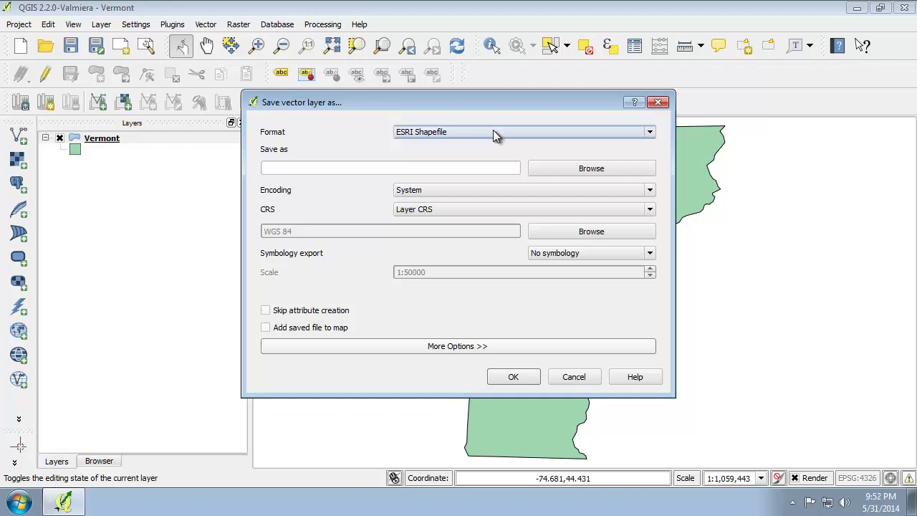
click(537, 171)
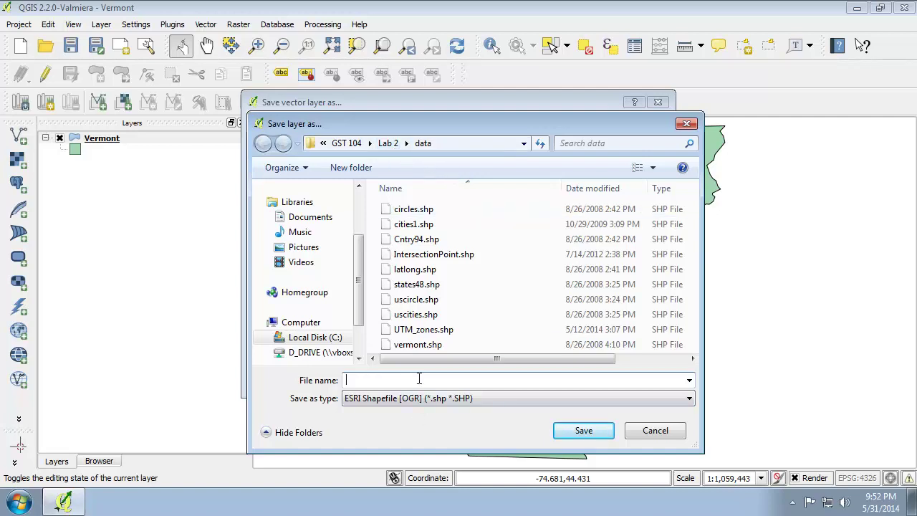
text(Ver)
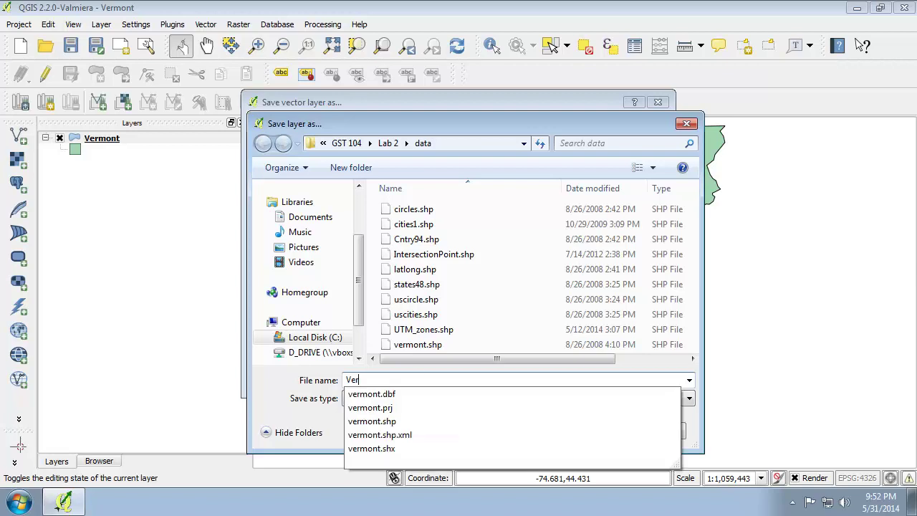
text(mont_SPCS)
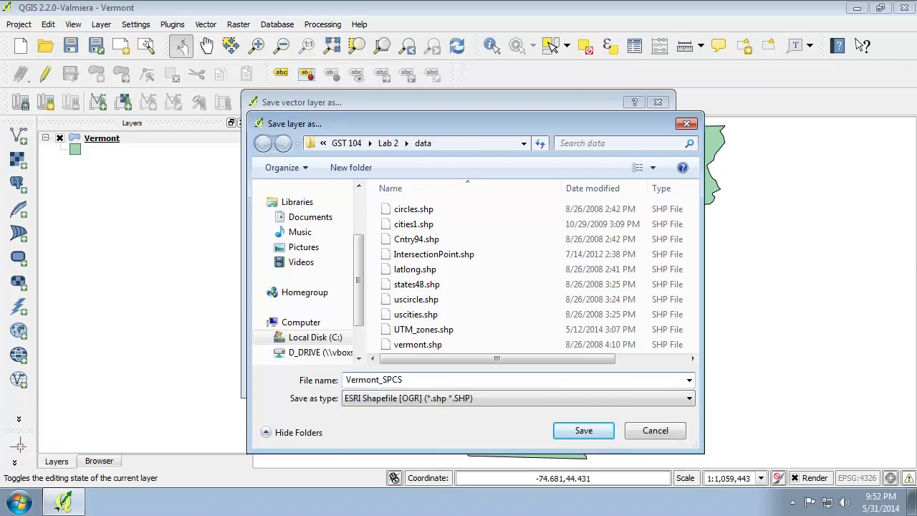
click(581, 430)
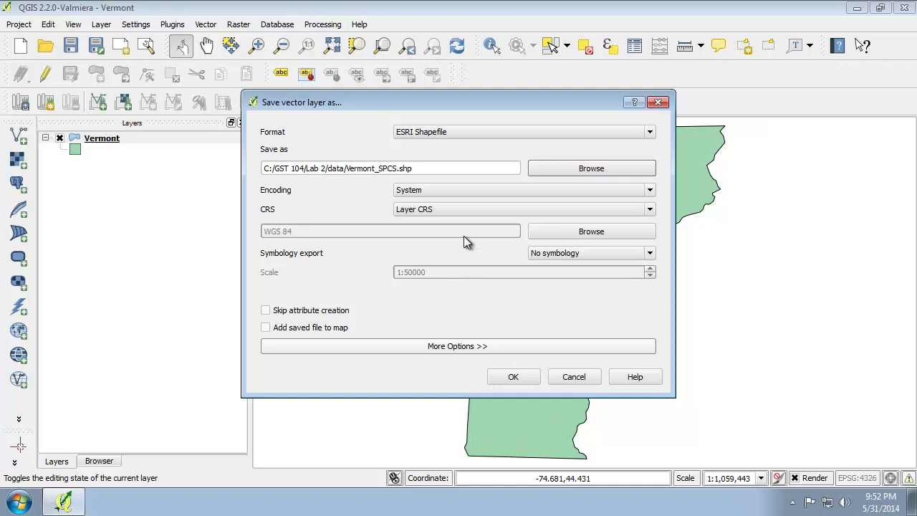
- Set the export CRS to NAD27 / Vermont (EPSG:32045) and have the saved file added to the map
click(555, 231)
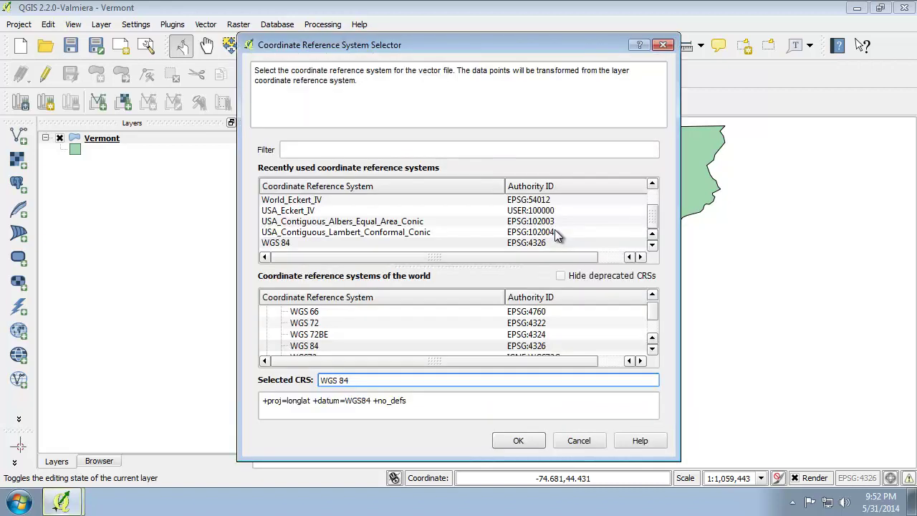
click(438, 147)
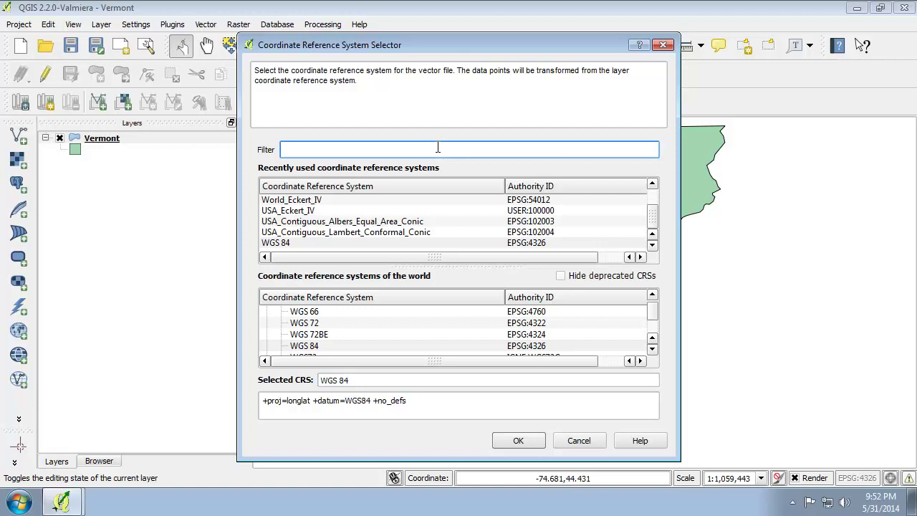
text(32045)
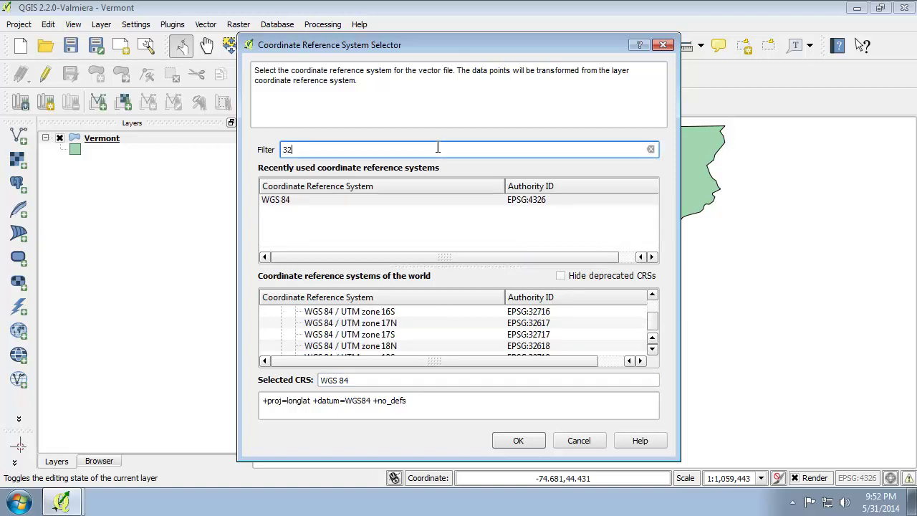
click(390, 335)
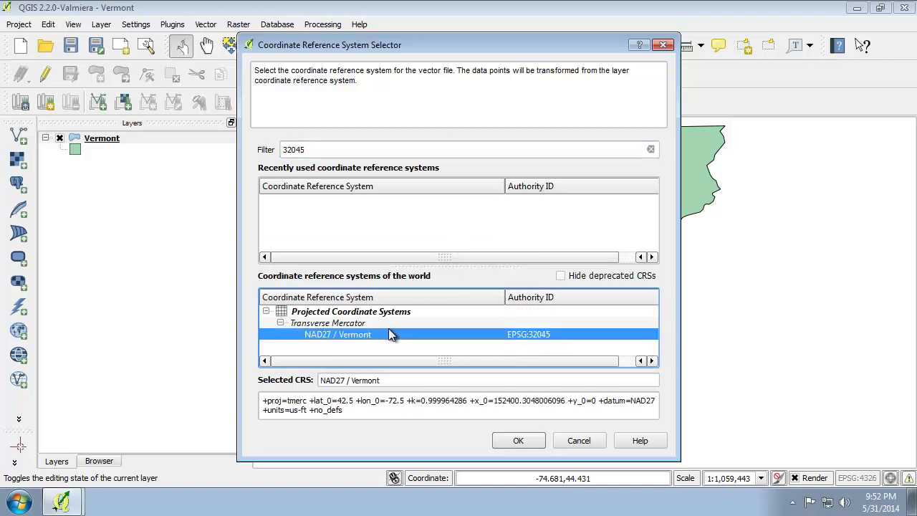
click(513, 439)
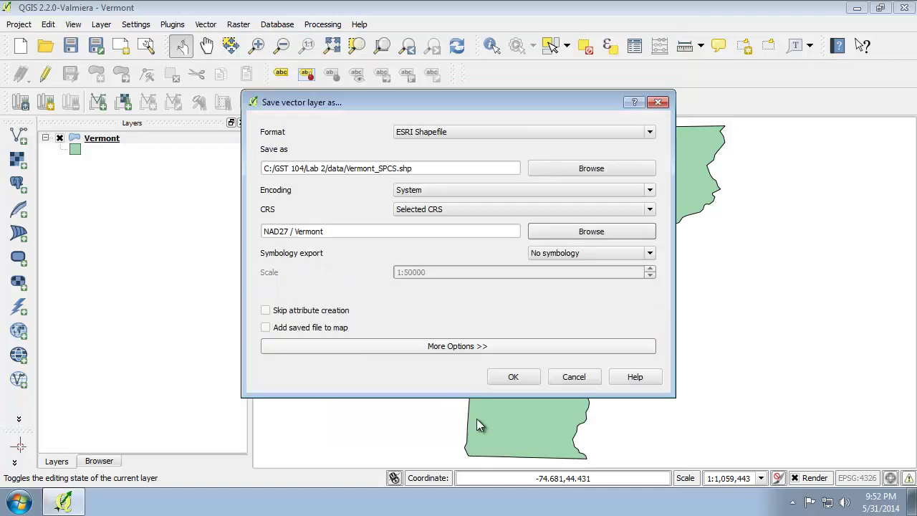
click(319, 331)
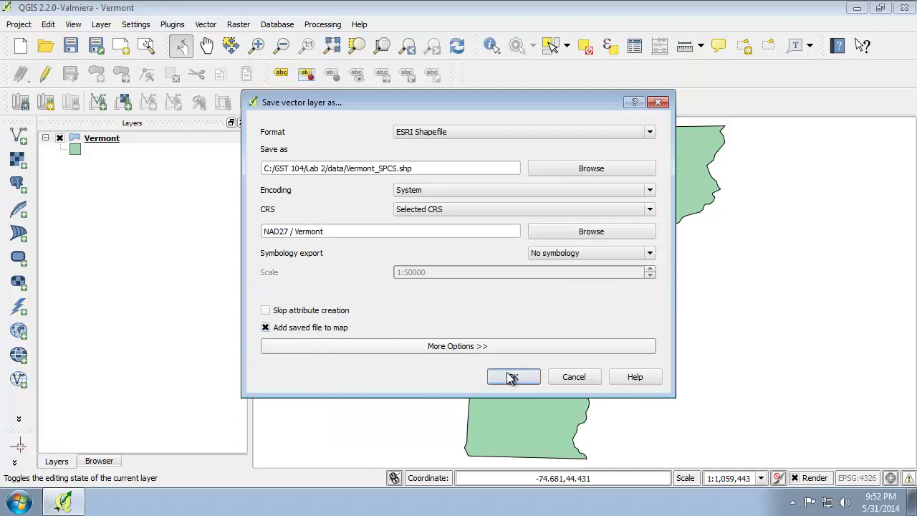
- Save Vermont_SPCS, then toggle its visibility to compare it with the original Vermont layer
click(511, 378)
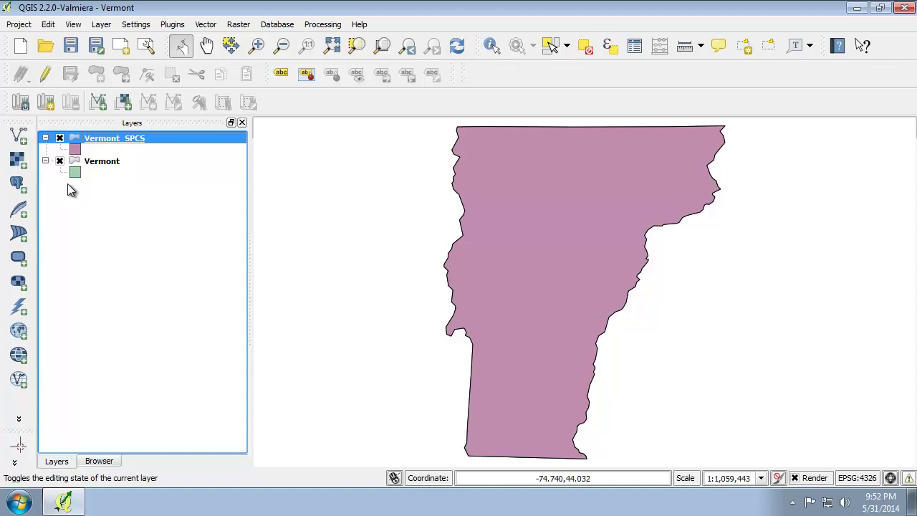
click(59, 138)
click(59, 138)
click(60, 138)
click(60, 138)
- In Project Properties, choose WGS 84 (EPSG:4326) from recently used CRSs and apply it
click(18, 24)
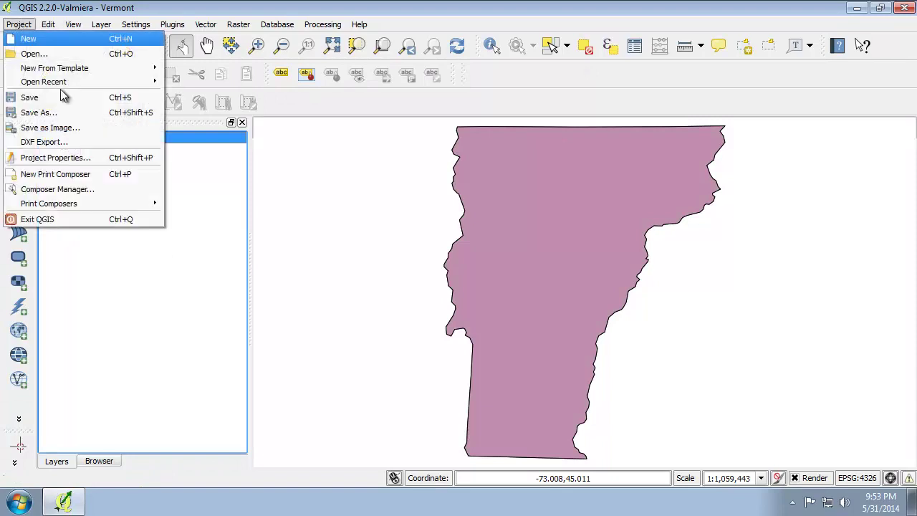
click(110, 156)
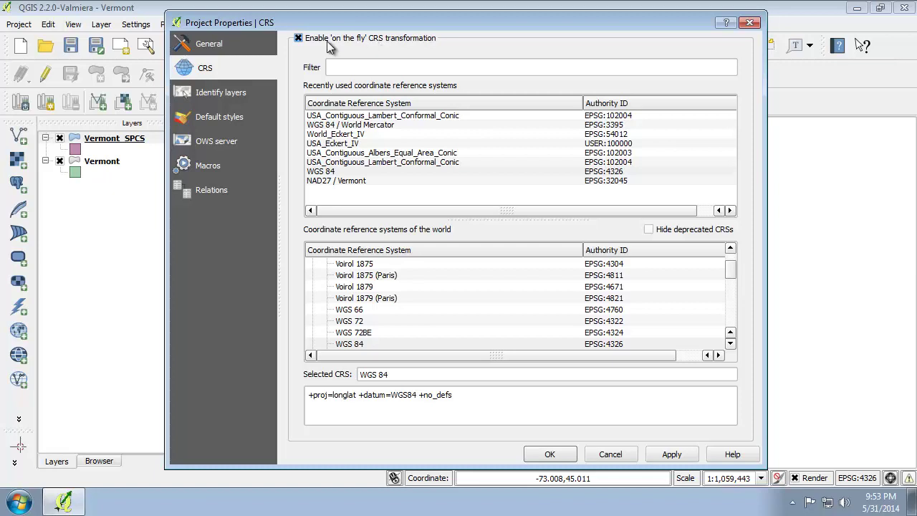
click(343, 174)
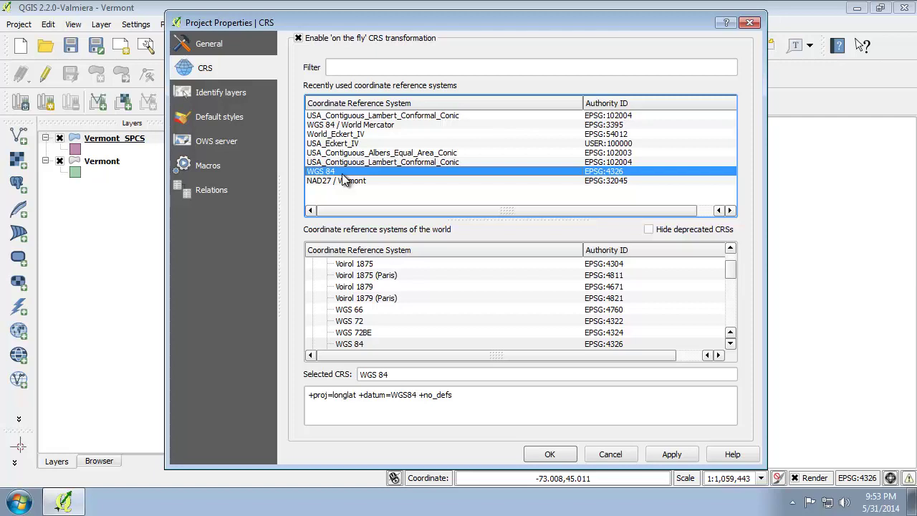
click(549, 453)
click(140, 27)
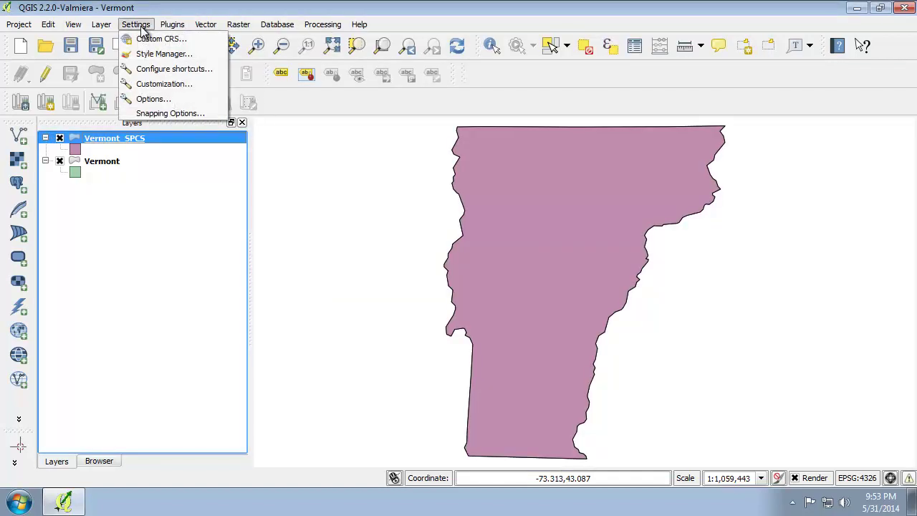
click(159, 105)
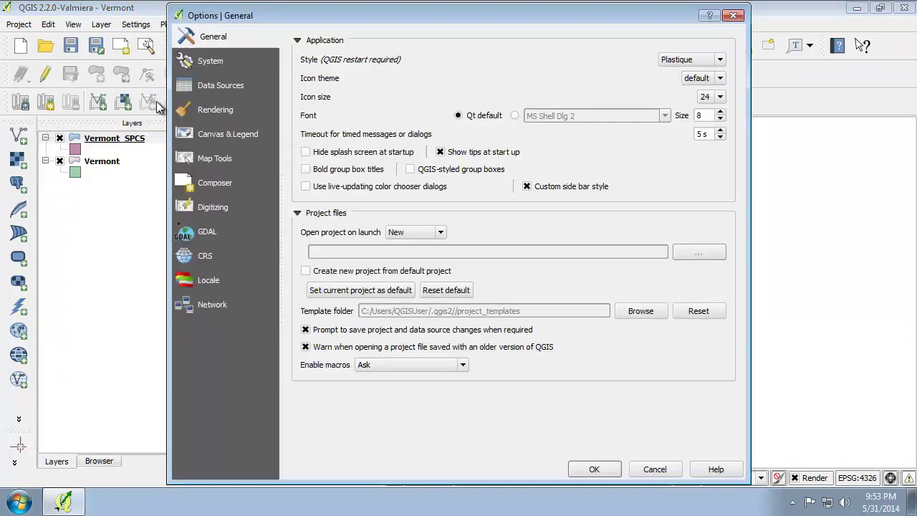
click(208, 256)
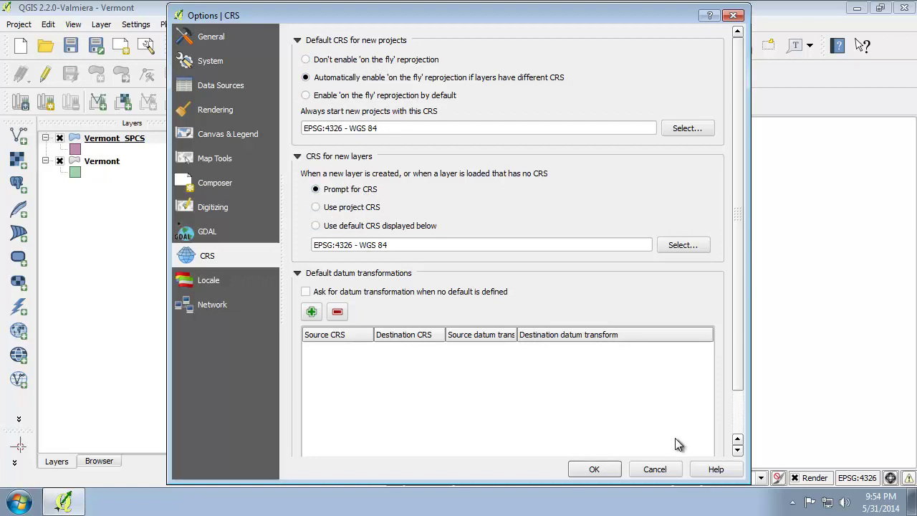
click(655, 469)
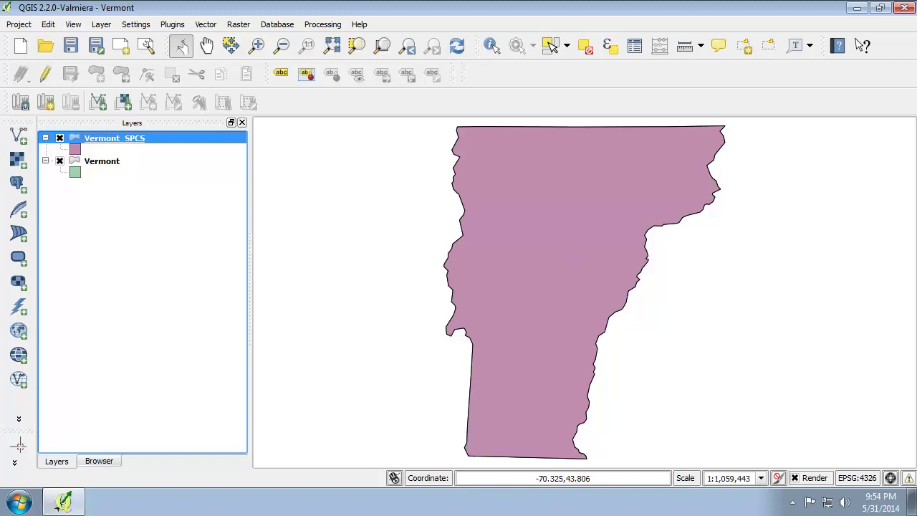
- Copy the Vermont layer's green style and paste it onto Vermont_SPCS
right_click(103, 165)
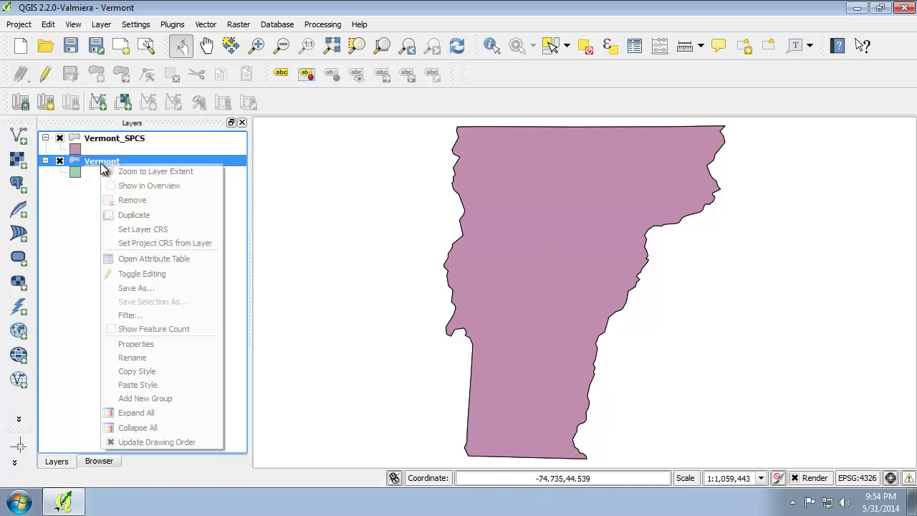
click(171, 374)
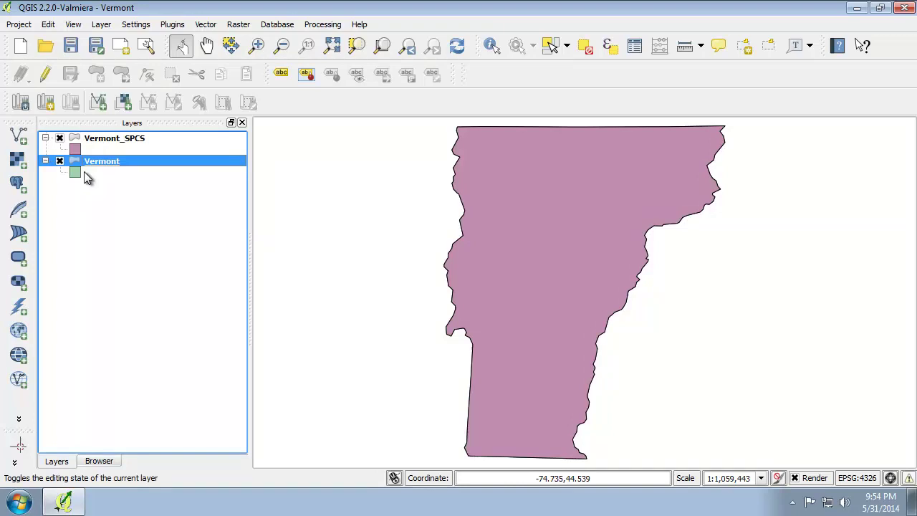
right_click(106, 141)
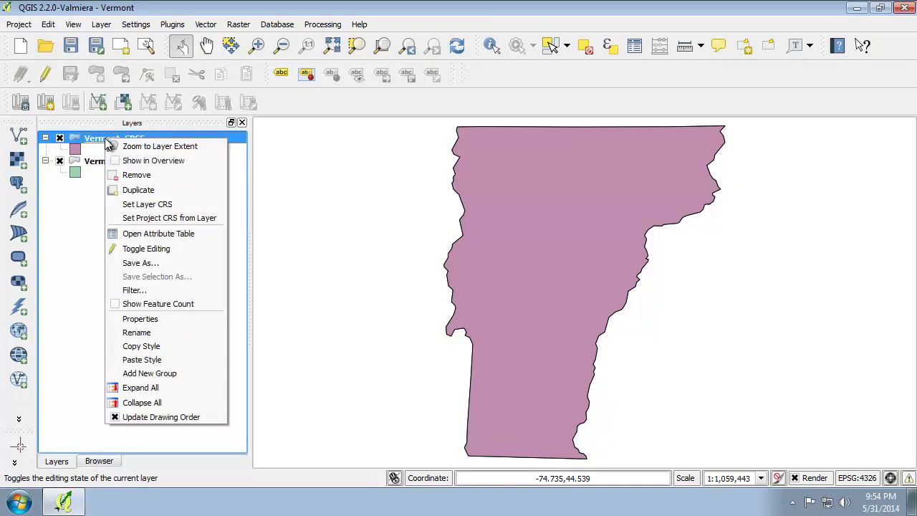
click(176, 359)
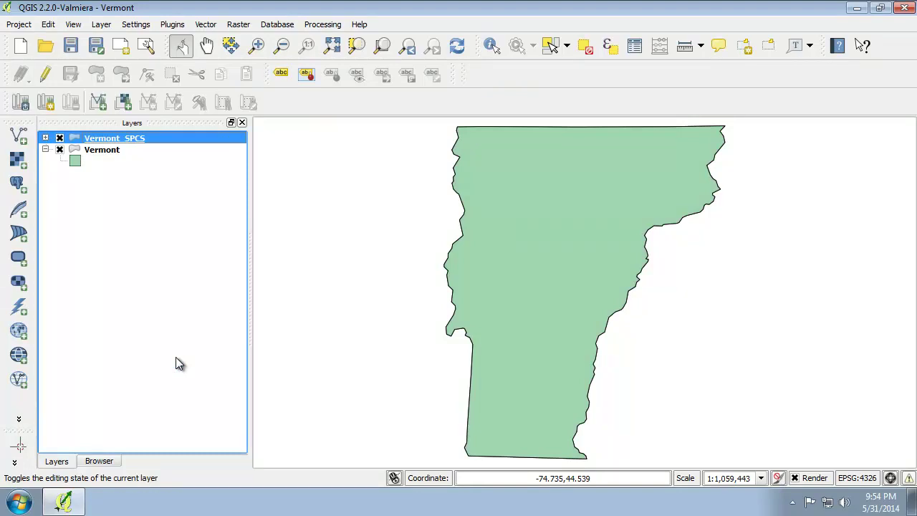
- Remove the original Vermont layer from the project
click(99, 149)
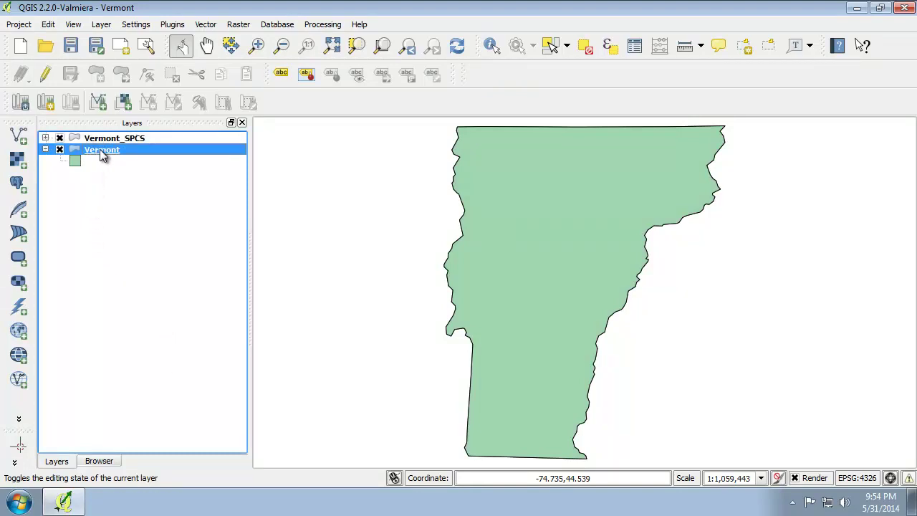
right_click(100, 149)
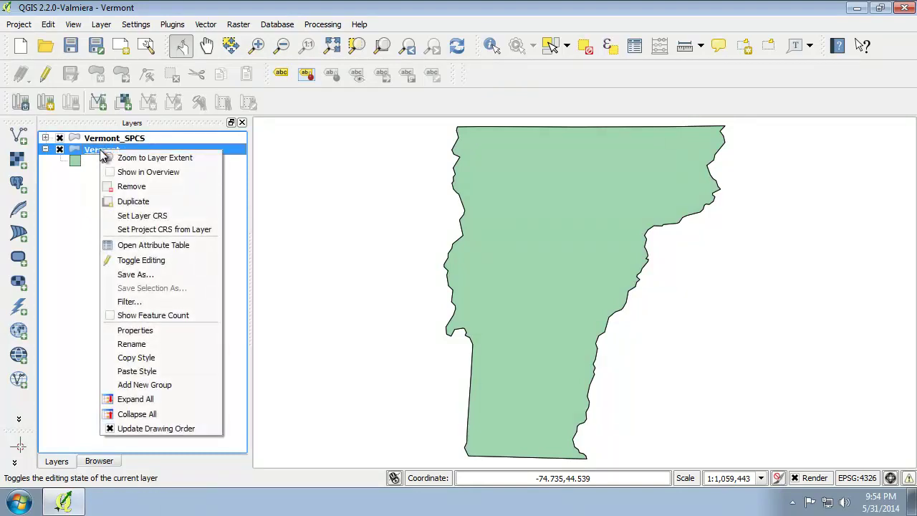
click(143, 187)
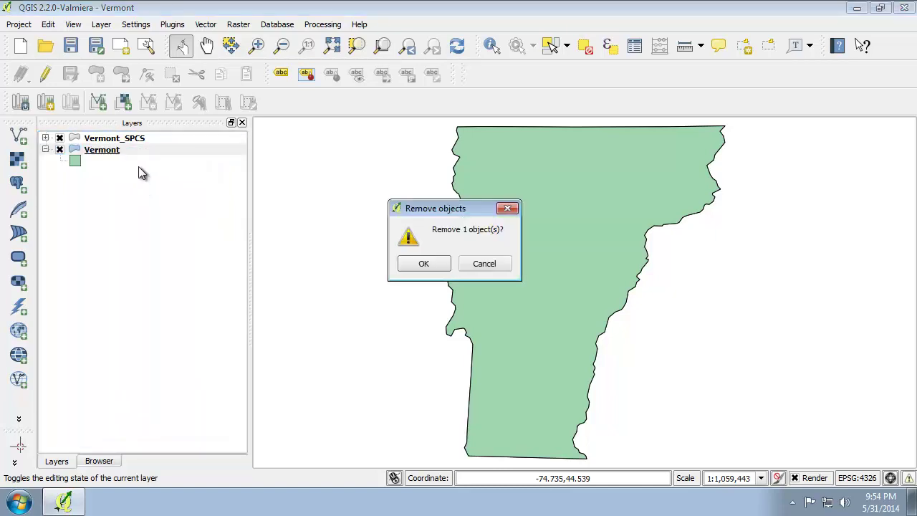
click(422, 263)
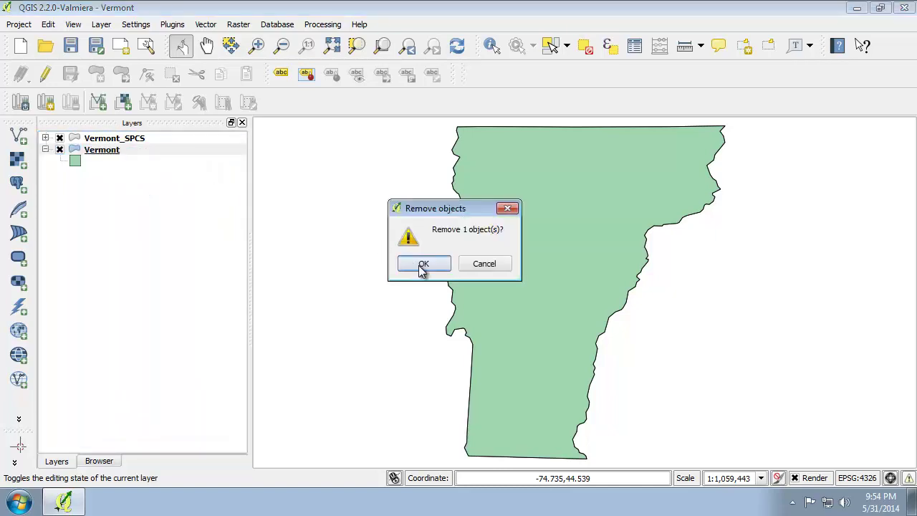
- Set the project CRS from the Vermont_SPCS layer (EPSG:32045)
click(45, 139)
click(112, 143)
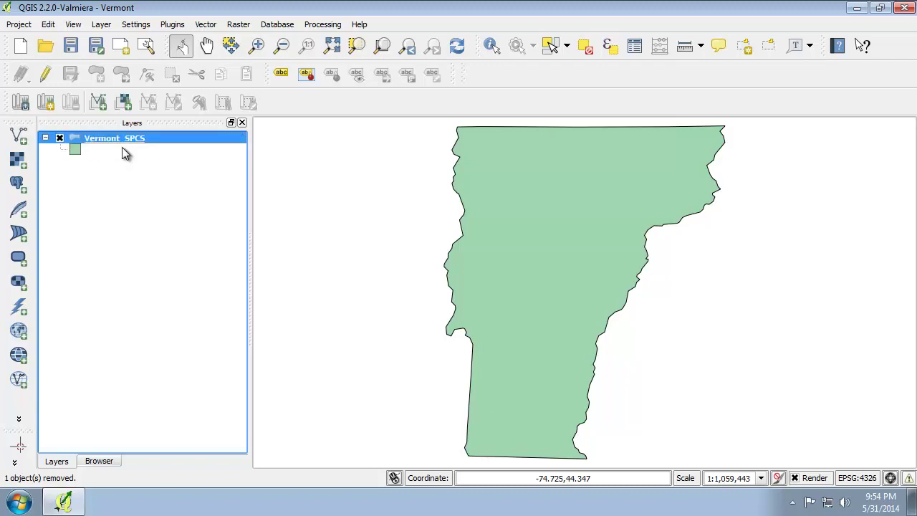
right_click(124, 143)
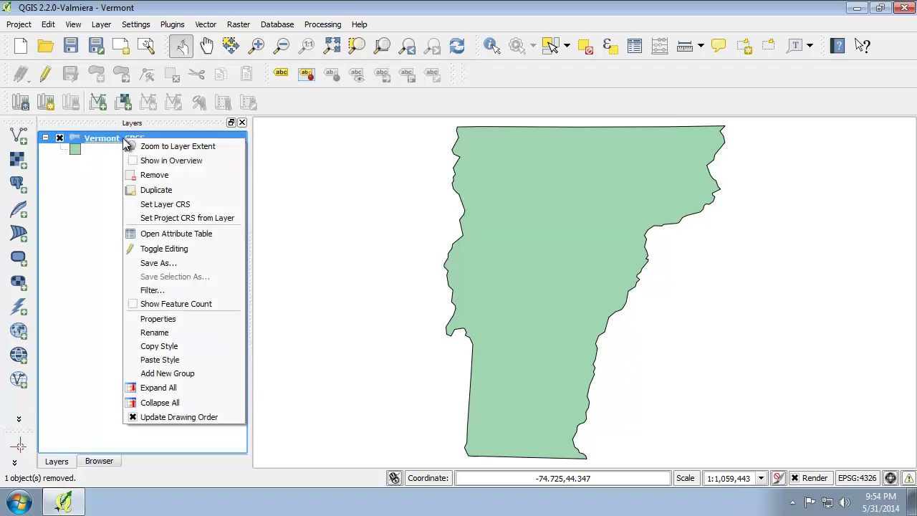
click(234, 219)
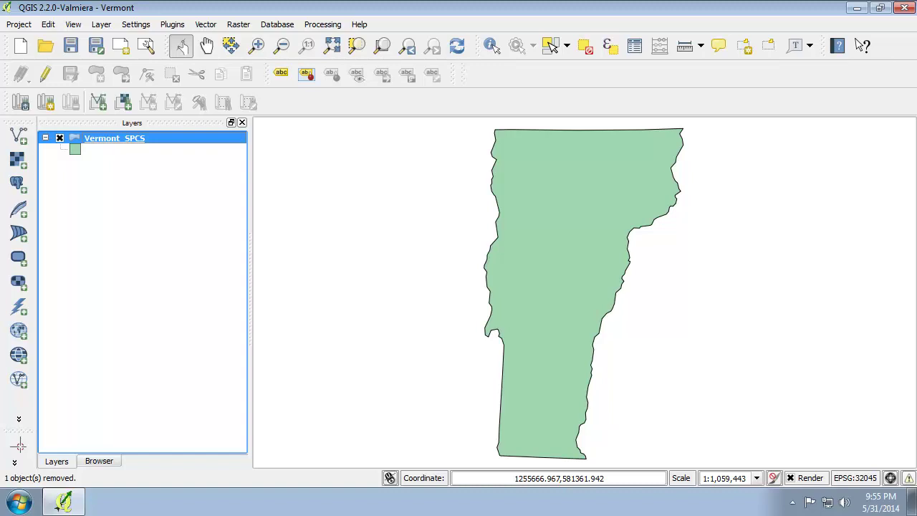
- Open the project CRS settings and select NAD27 / Vermont (EPSG:32045) from recently used CRSs
click(19, 24)
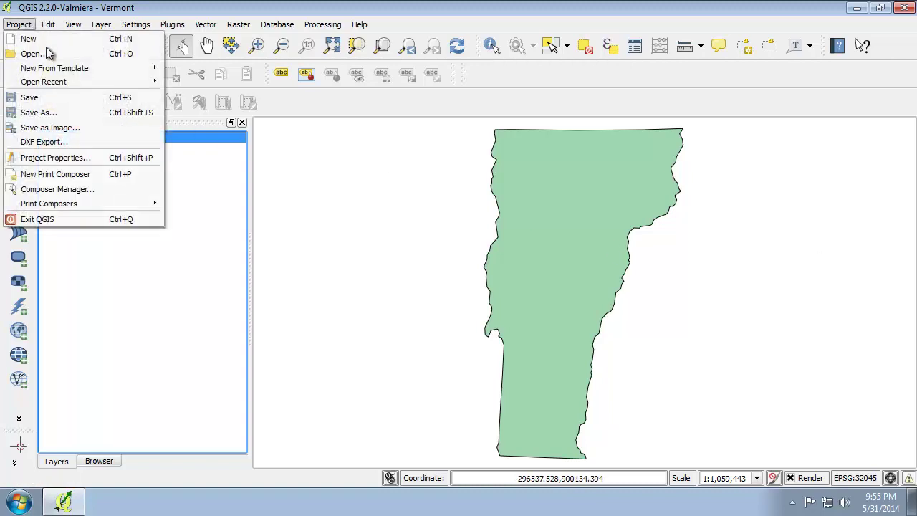
click(71, 157)
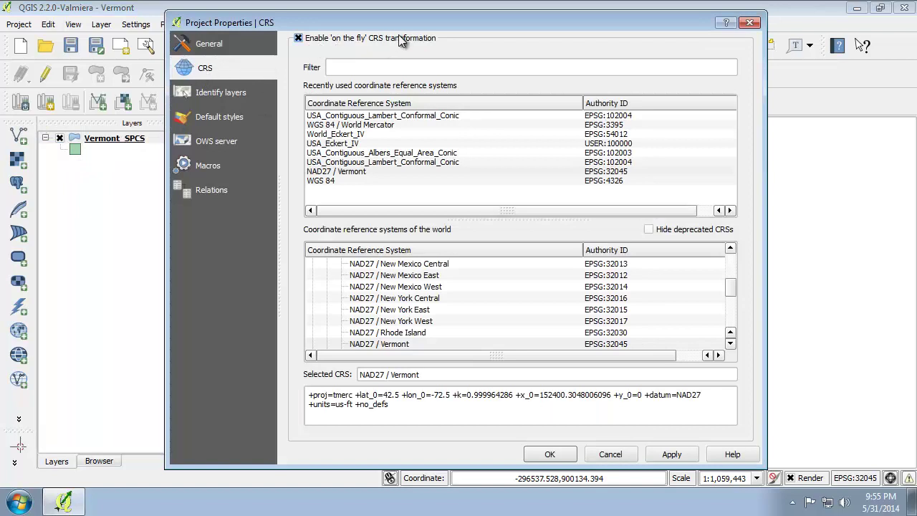
click(385, 172)
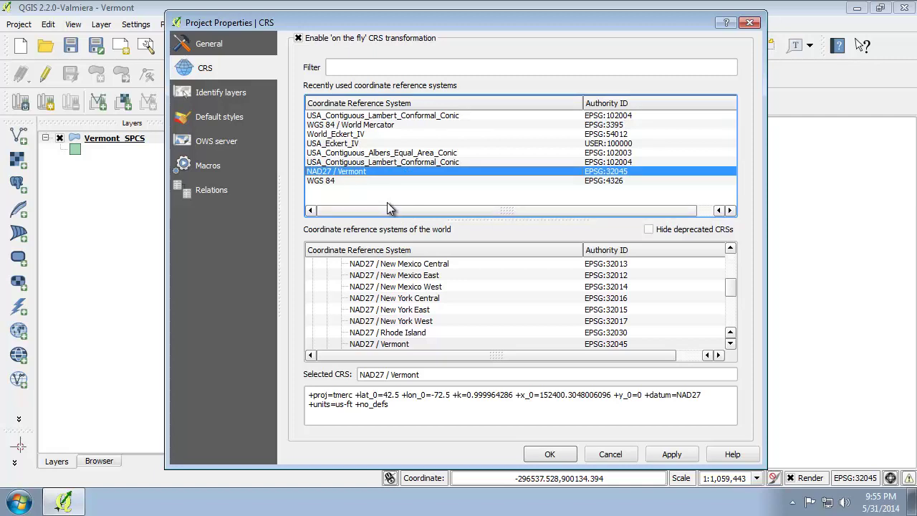
click(407, 409)
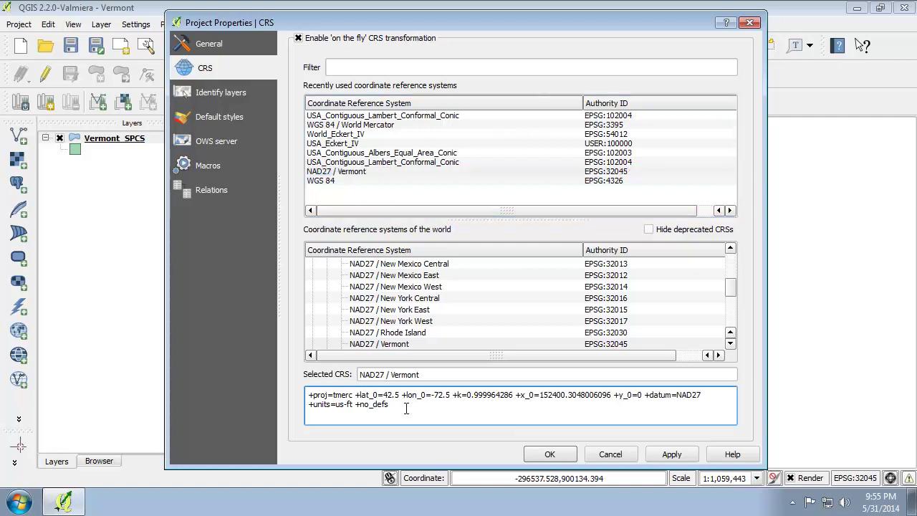
drag(407, 408, 263, 376)
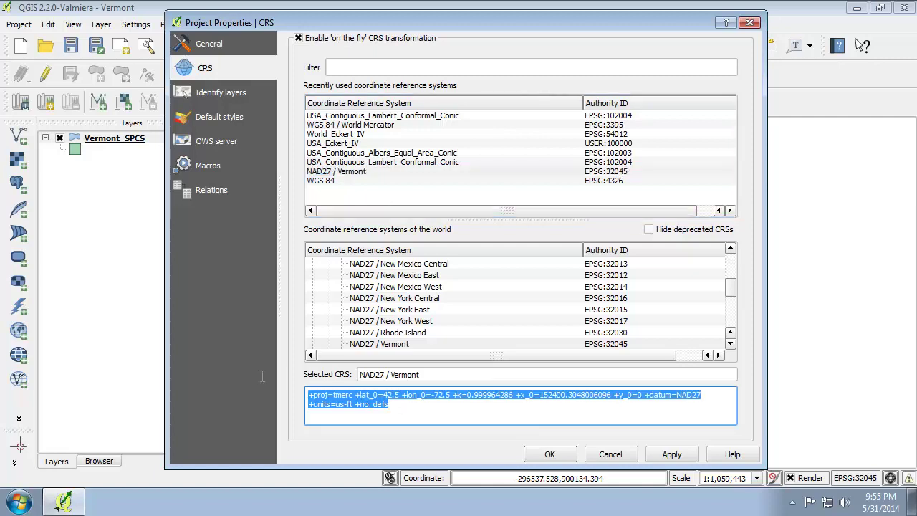
click(456, 401)
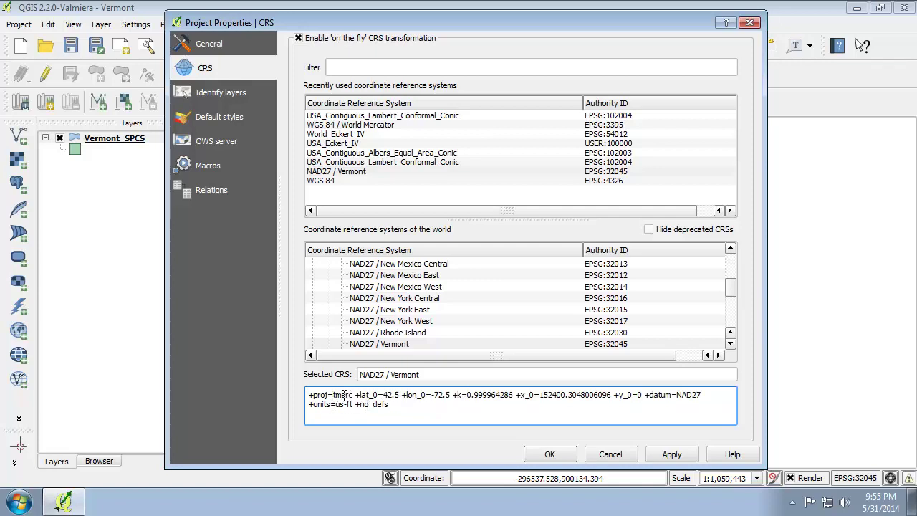
mouse_move(351, 395)
mouse_down()
mouse_move(308, 396)
mouse_move(353, 394)
mouse_up()
click(411, 409)
drag(513, 394, 458, 393)
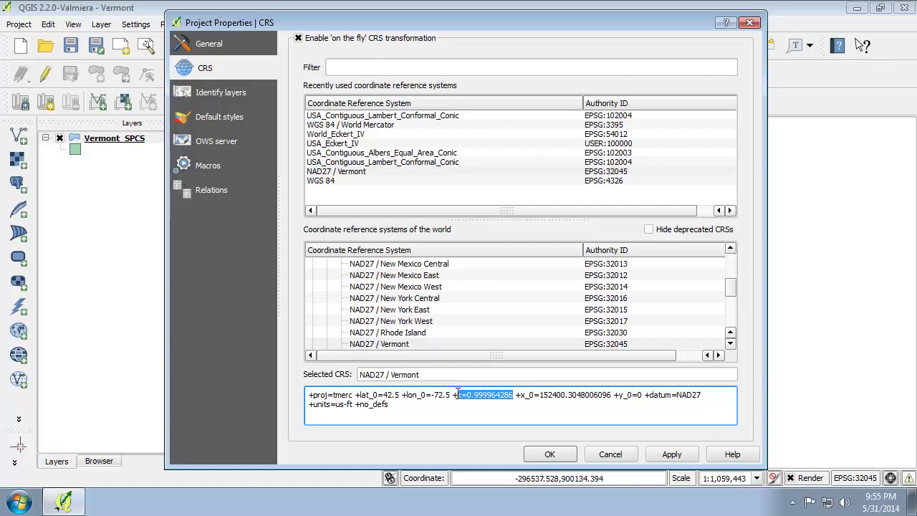
drag(457, 393, 455, 394)
click(453, 405)
drag(401, 395, 452, 393)
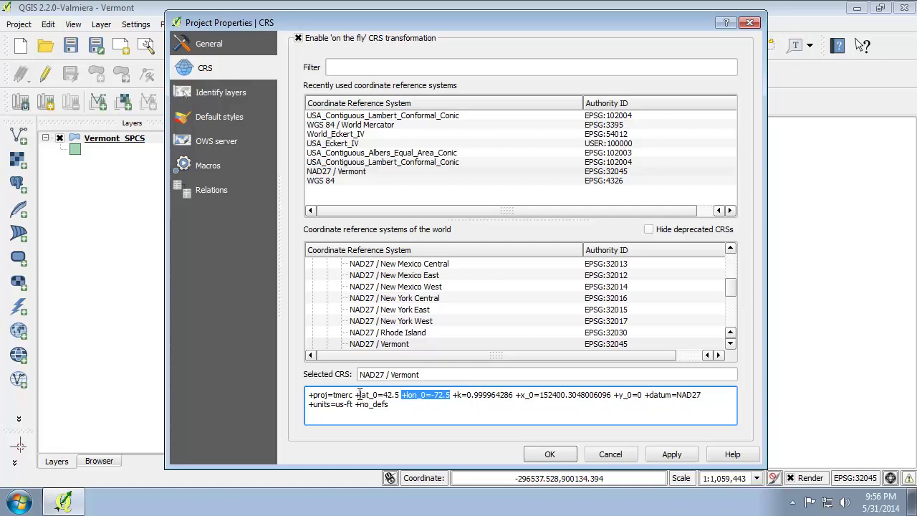
drag(361, 394, 403, 395)
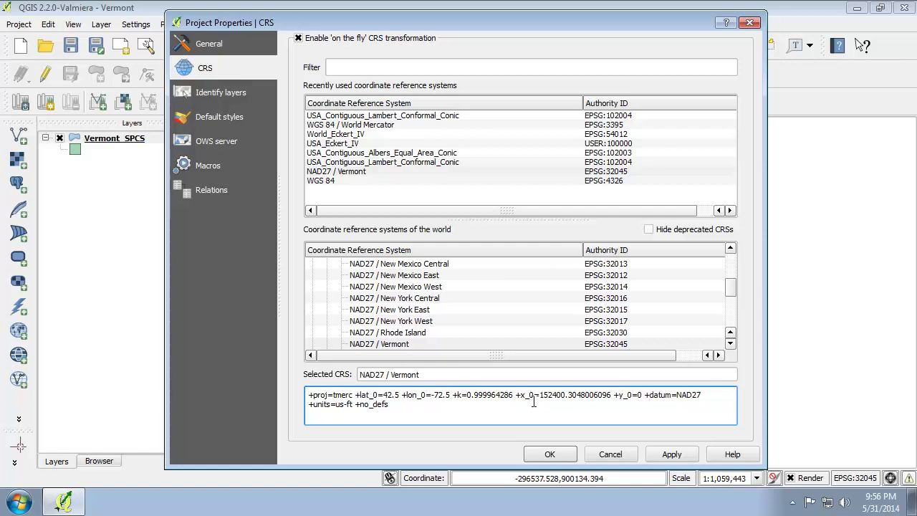
drag(515, 395, 615, 395)
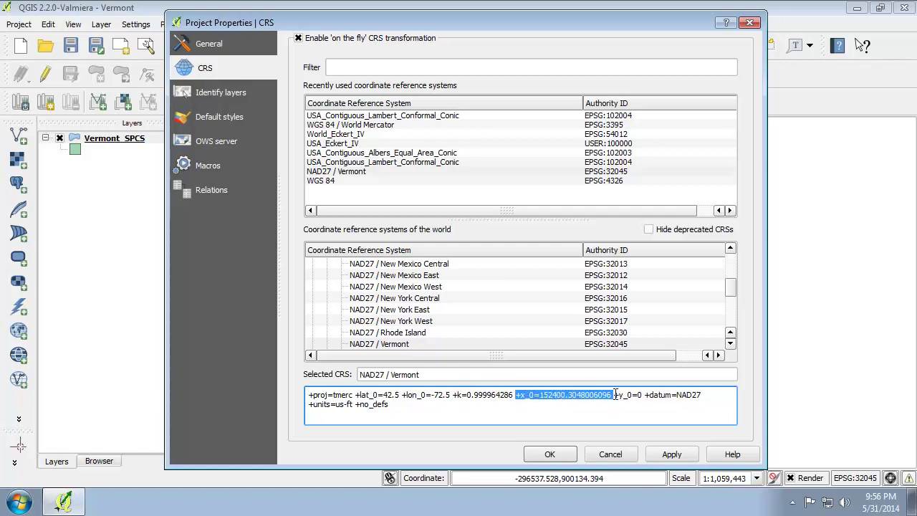
click(609, 408)
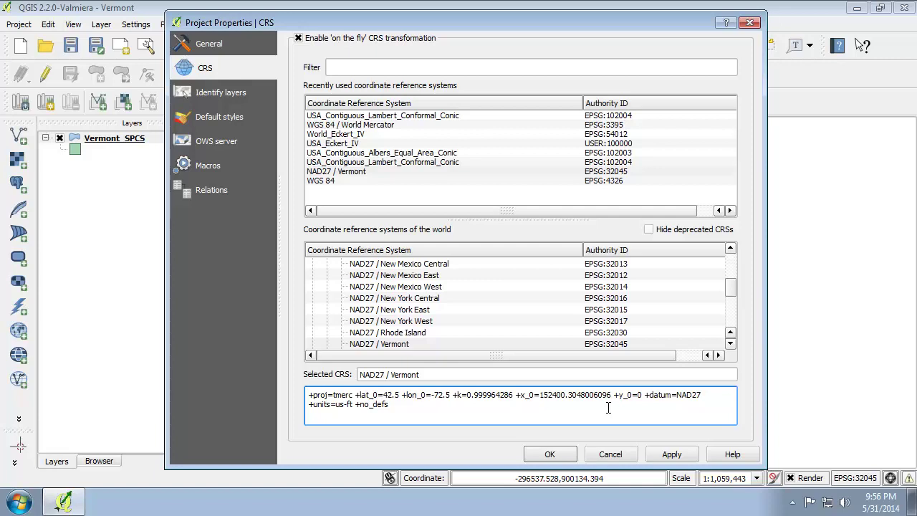
drag(613, 395, 642, 395)
click(641, 418)
- Accept Project Properties, keeping the project CRS at NAD27 / Vermont (EPSG:32045)
click(537, 456)
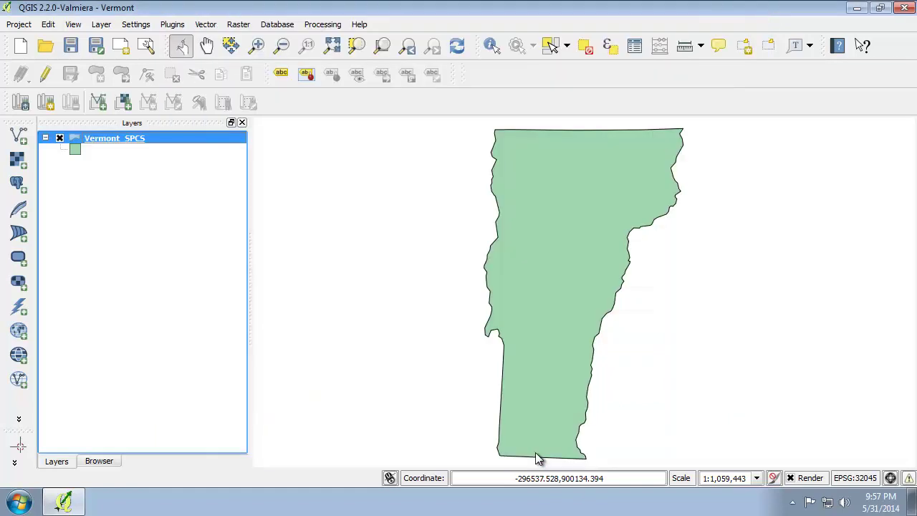